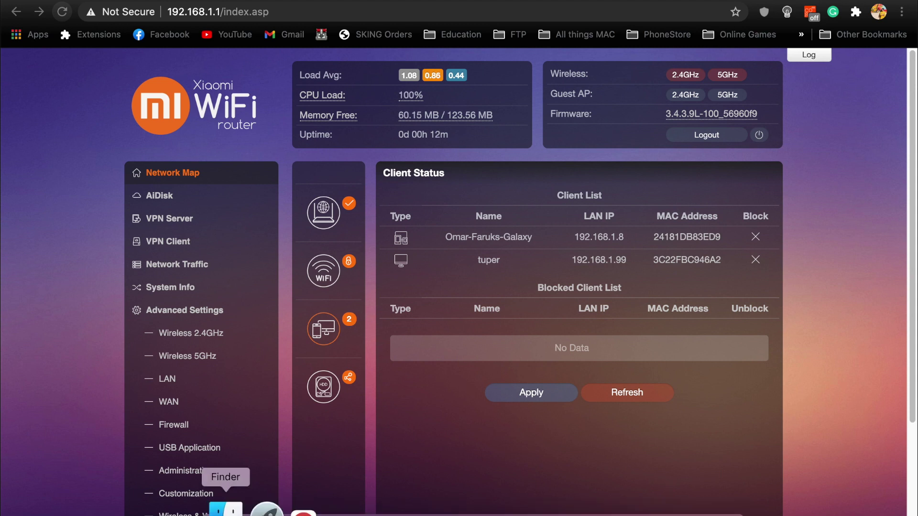
Rerun the AiDisk setup with Limitless access rights, skip ASUS DDNS, and finish
{"action": "left_click", "coordinate": [197, 199]}
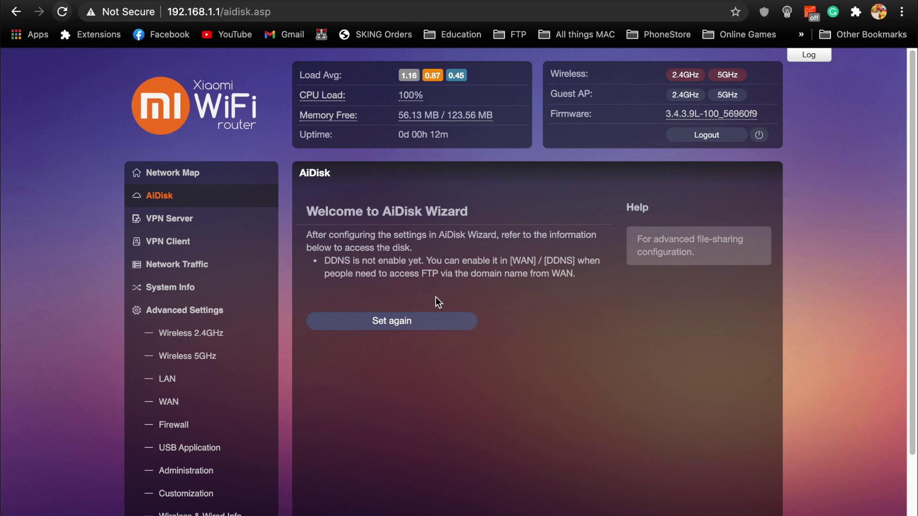
{"action": "left_click", "coordinate": [377, 323]}
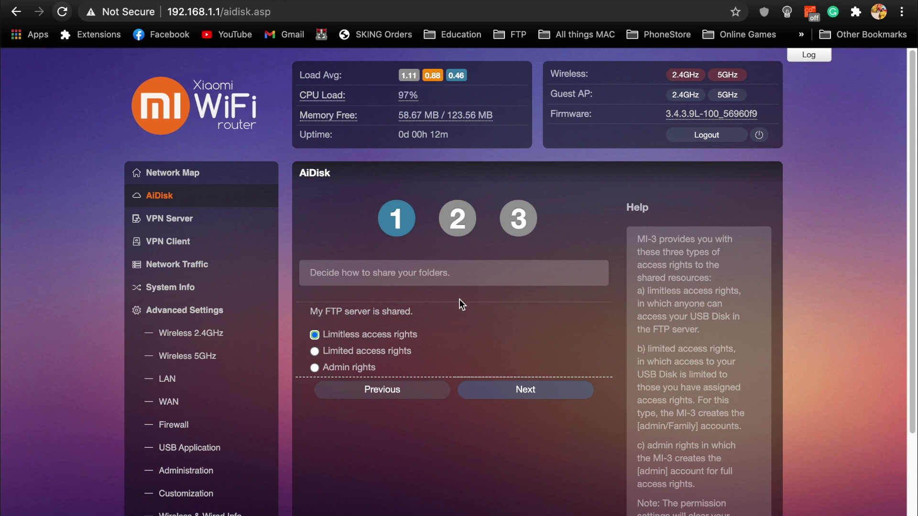
{"action": "left_click", "coordinate": [532, 396]}
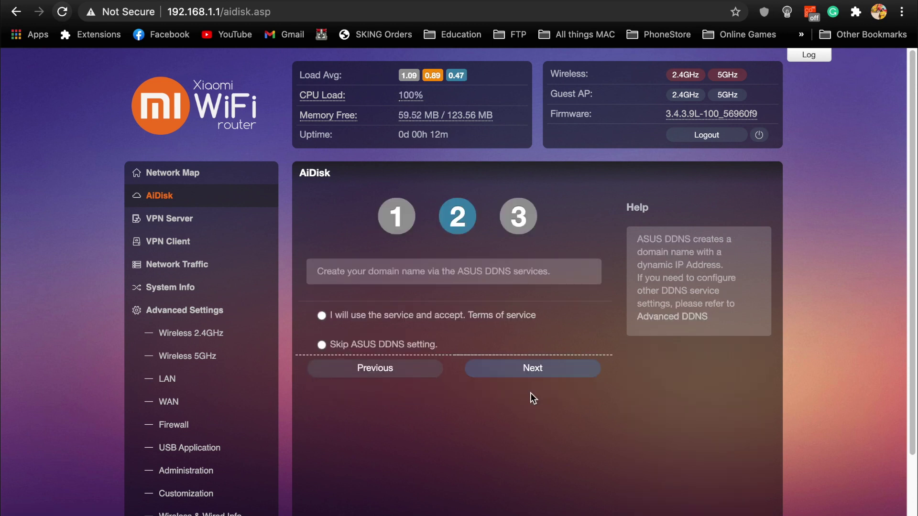
{"action": "left_click", "coordinate": [361, 344]}
{"action": "left_click", "coordinate": [514, 372]}
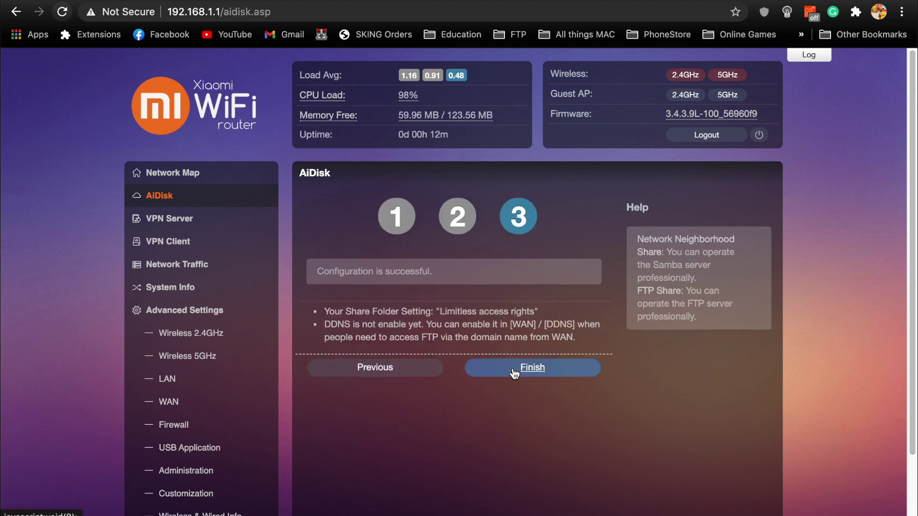
{"action": "left_click", "coordinate": [513, 372]}
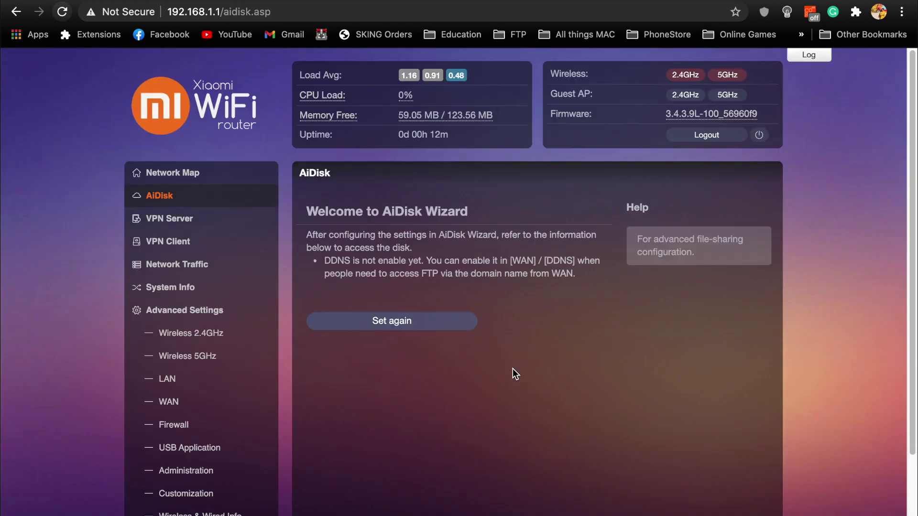
Show the USB Storage Status from Network Map and follow the ftp://192.168.1.1 FTP link
{"action": "left_click", "coordinate": [214, 179]}
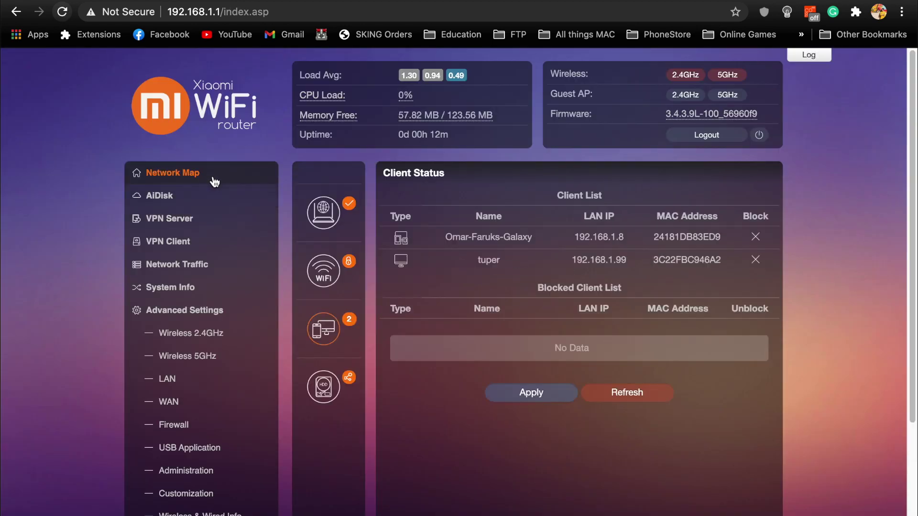
{"action": "left_click", "coordinate": [329, 397]}
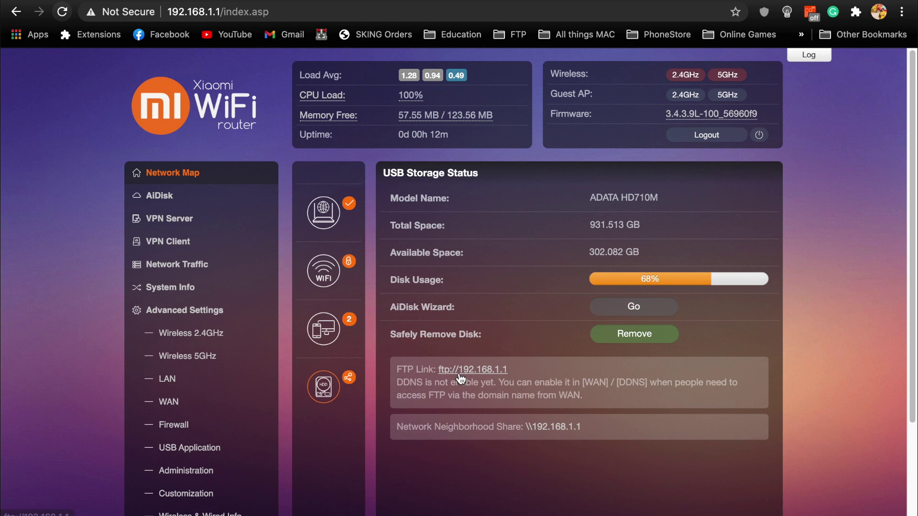
{"action": "left_click_drag", "start_coordinate": [402, 372], "coordinate": [486, 377]}
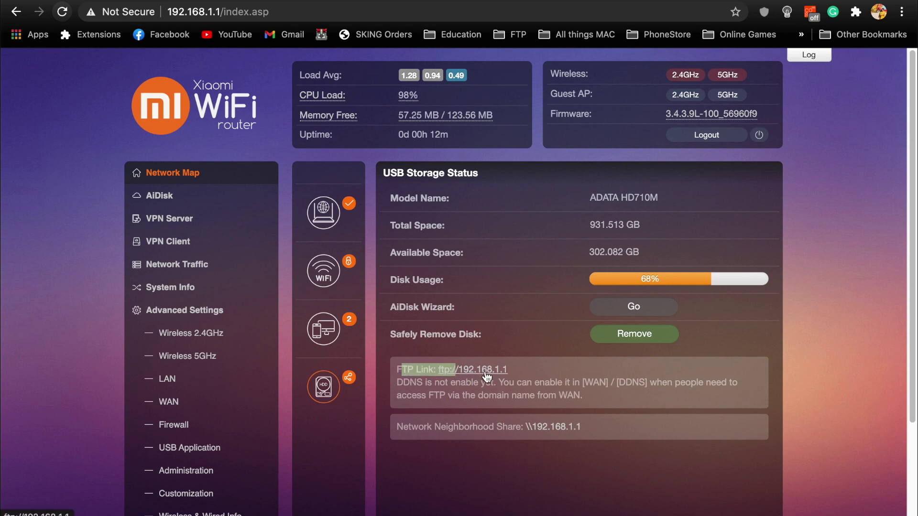
{"action": "left_click", "coordinate": [487, 377]}
Open the Meh/ folder on the FTP share and scroll through its file listing
{"action": "left_click", "coordinate": [33, 128]}
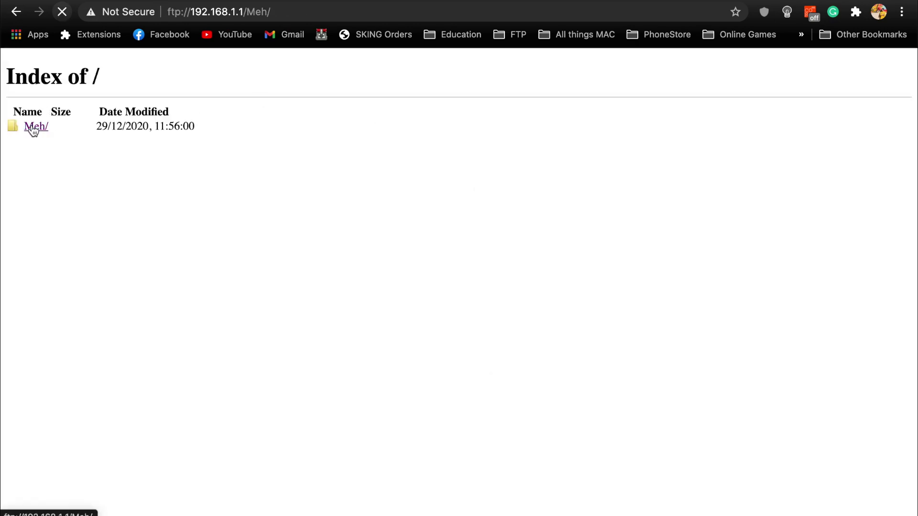
{"action": "left_click", "coordinate": [16, 12]}
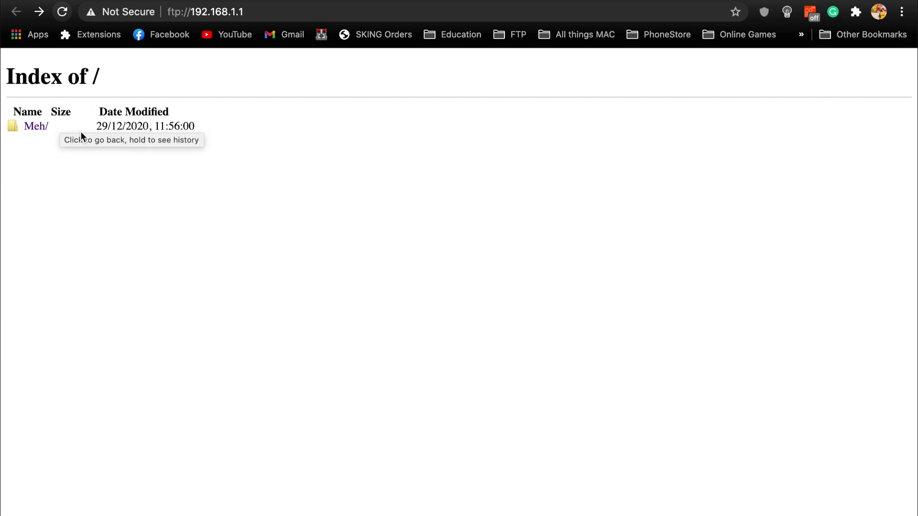
{"action": "left_click", "coordinate": [37, 128]}
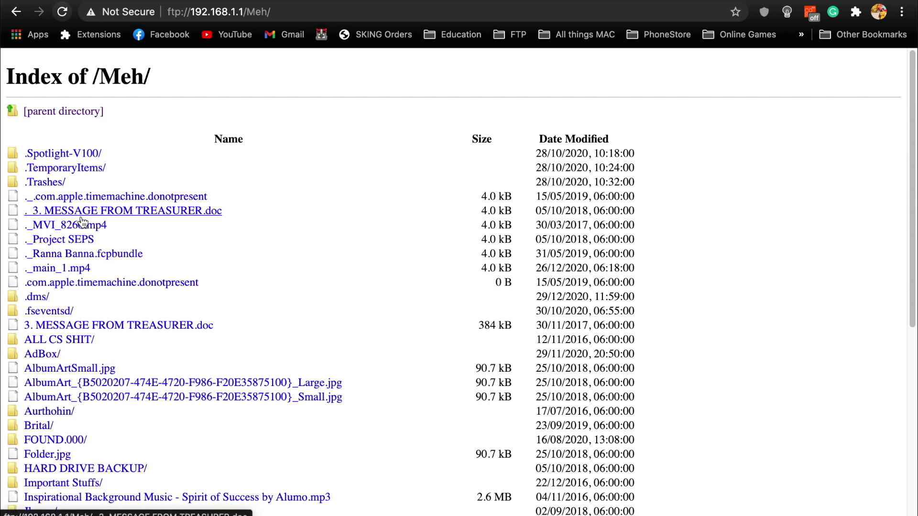
{"action": "scroll", "coordinate": [82, 222], "scroll_direction": "down", "scroll_amount": 5}
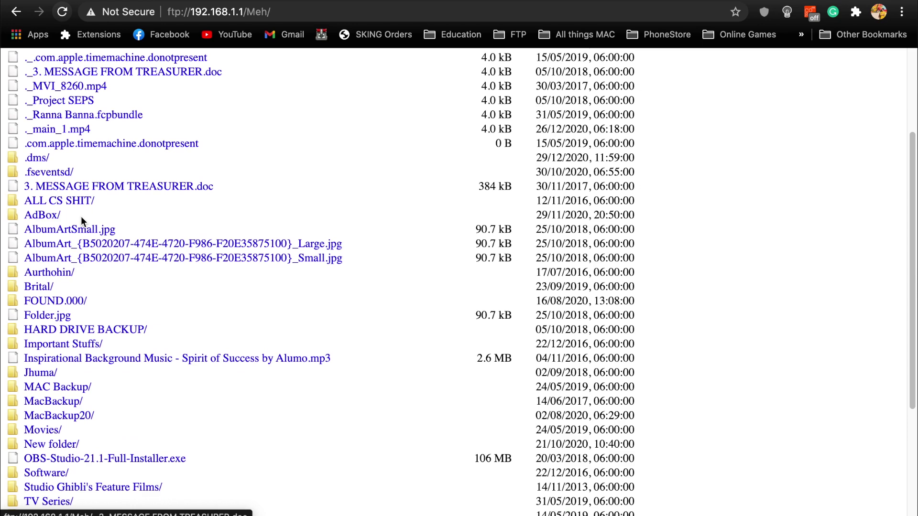
{"action": "scroll", "coordinate": [81, 218], "scroll_direction": "down", "scroll_amount": 2}
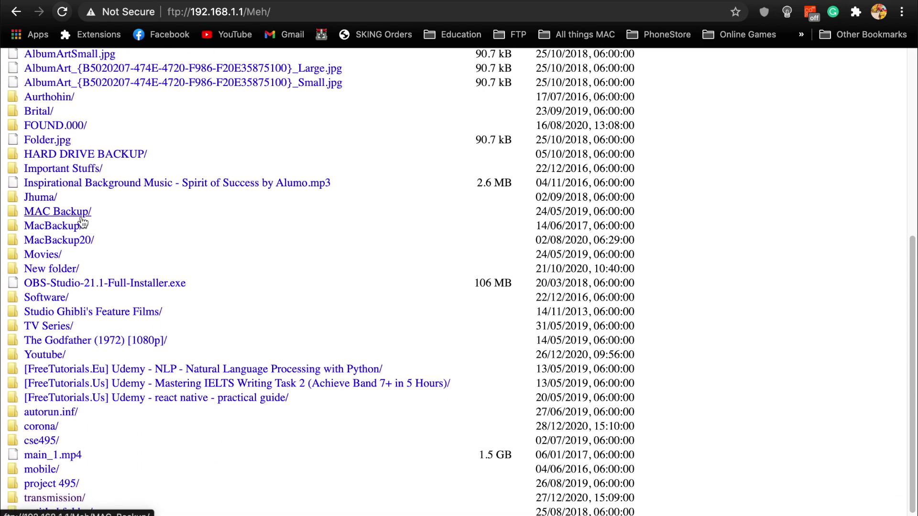
{"action": "scroll", "coordinate": [82, 224], "scroll_direction": "down", "scroll_amount": 1}
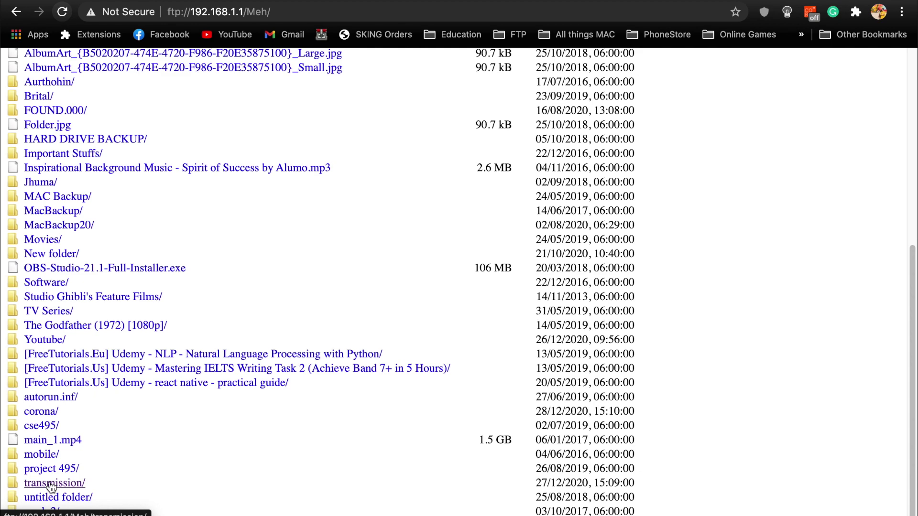
{"action": "left_click", "coordinate": [51, 485]}
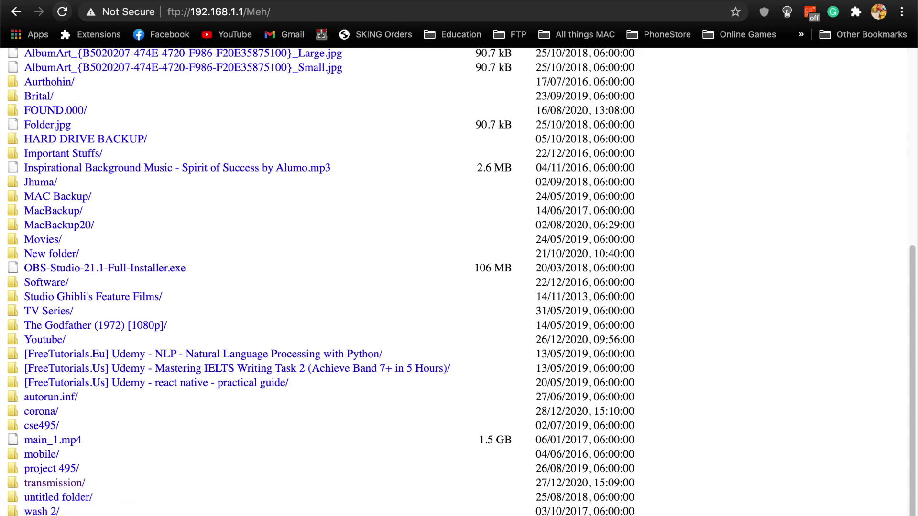
Open USB Application settings and review the SMB, FTP and UPnP/DLNA sections
{"action": "key", "text": "super+Left"}
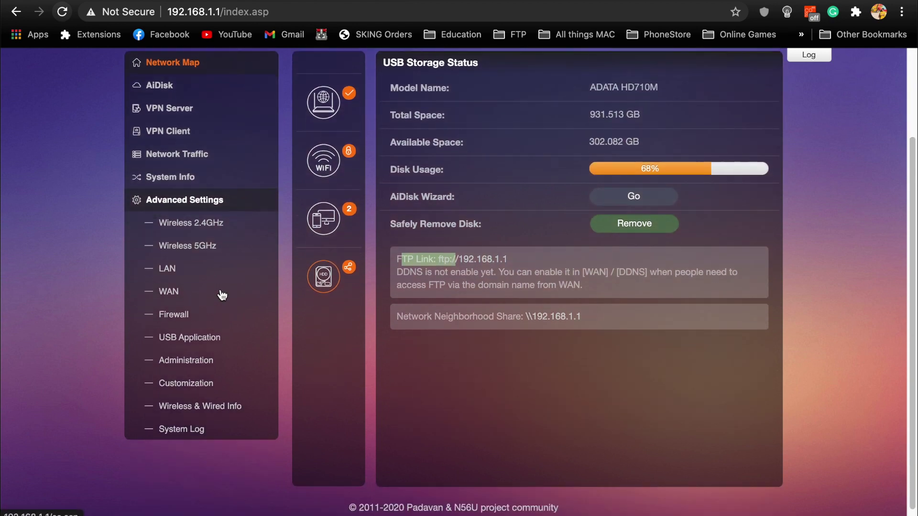
{"action": "left_click", "coordinate": [197, 338]}
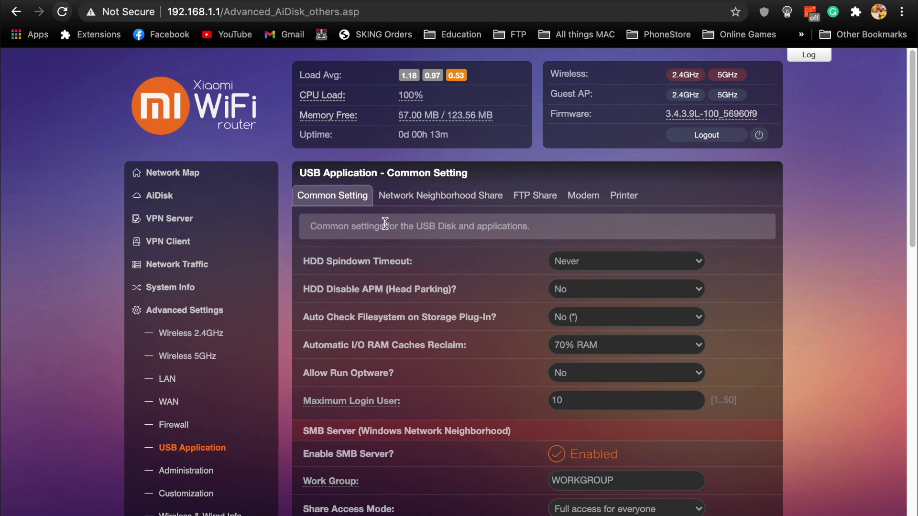
{"action": "scroll", "coordinate": [385, 224], "scroll_direction": "down", "scroll_amount": 5}
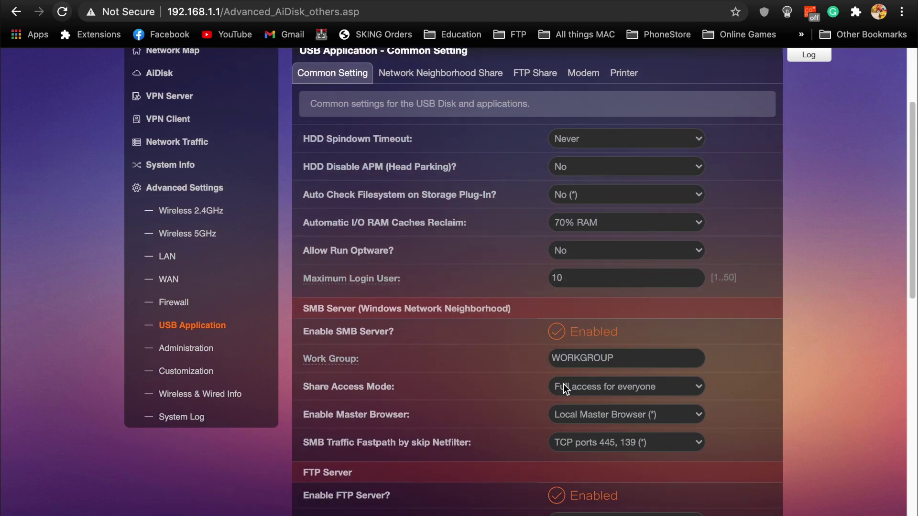
{"action": "scroll", "coordinate": [541, 384], "scroll_direction": "down", "scroll_amount": 5}
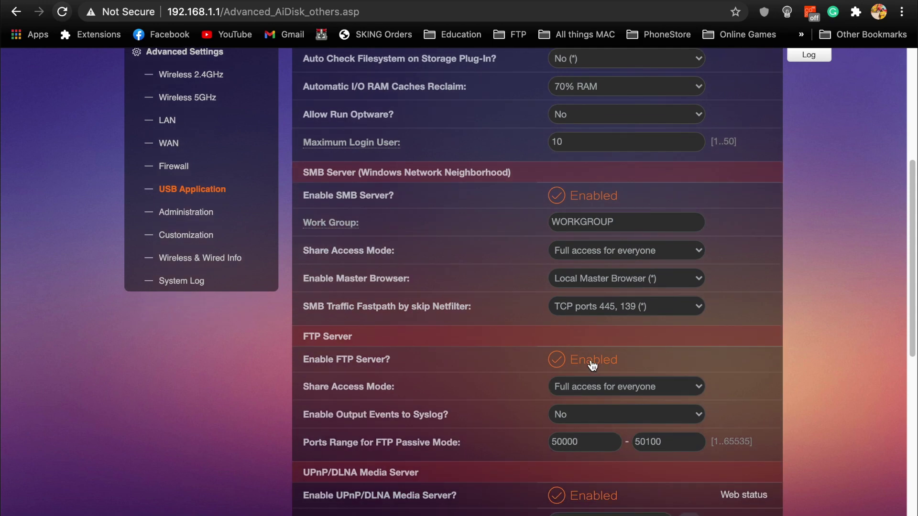
{"action": "scroll", "coordinate": [593, 366], "scroll_direction": "down", "scroll_amount": 4}
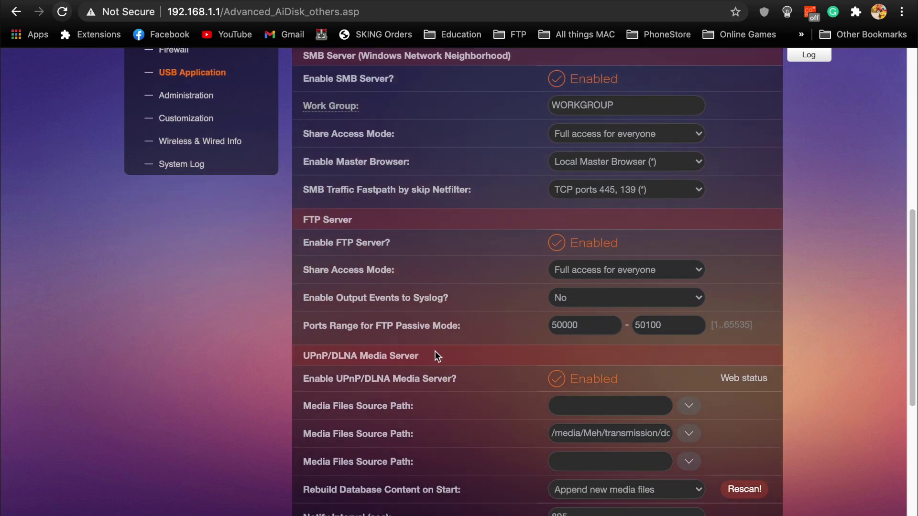
{"action": "scroll", "coordinate": [589, 374], "scroll_direction": "down", "scroll_amount": 4}
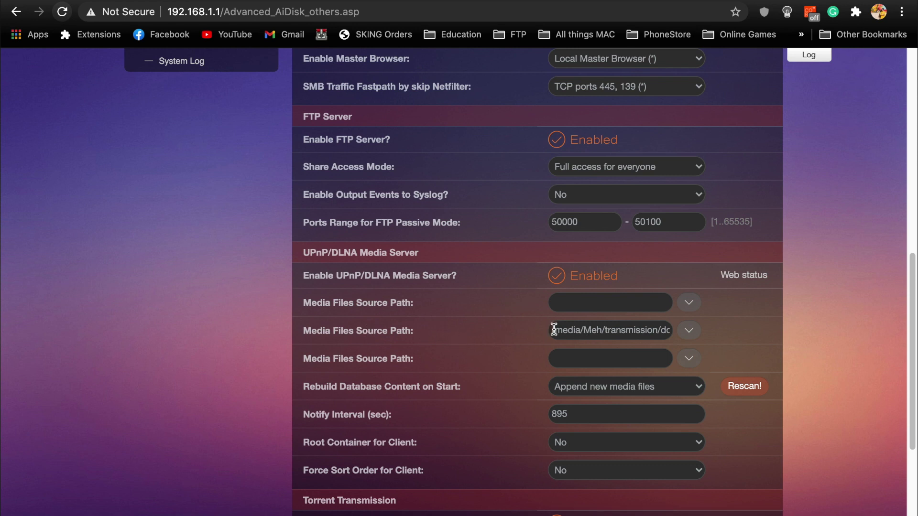
Check the DLNA source path /media/Meh/transmission/downloads
{"action": "double_click", "coordinate": [570, 330]}
{"action": "left_click", "coordinate": [598, 331]}
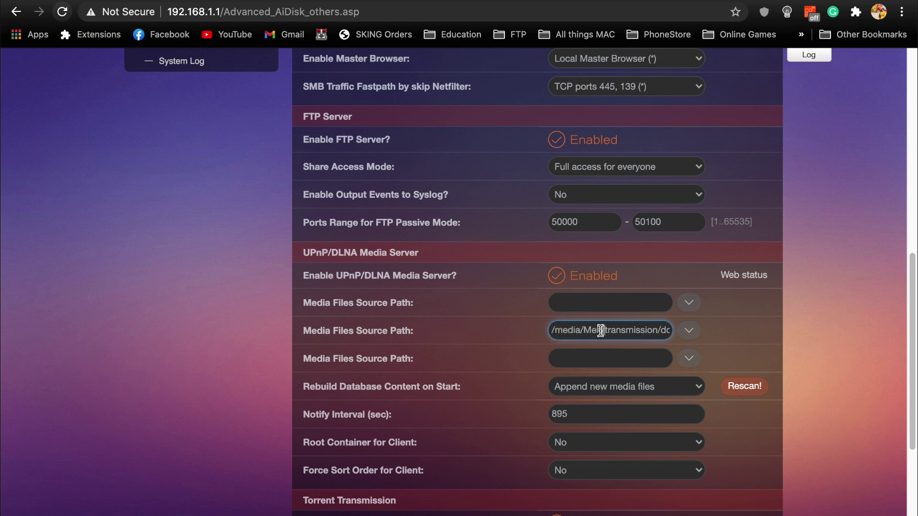
{"action": "left_click_drag", "start_coordinate": [585, 331], "coordinate": [549, 330]}
{"action": "left_click", "coordinate": [598, 330]}
{"action": "double_click", "coordinate": [595, 330]}
{"action": "double_click", "coordinate": [612, 334]}
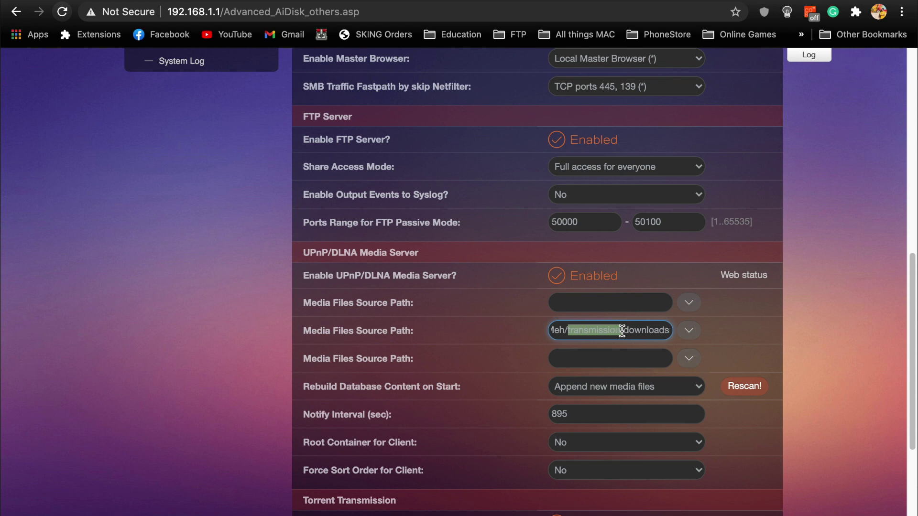
{"action": "left_click", "coordinate": [629, 331]}
{"action": "scroll", "coordinate": [660, 335], "scroll_direction": "down", "scroll_amount": 2}
{"action": "scroll", "coordinate": [660, 333], "scroll_direction": "down", "scroll_amount": 2}
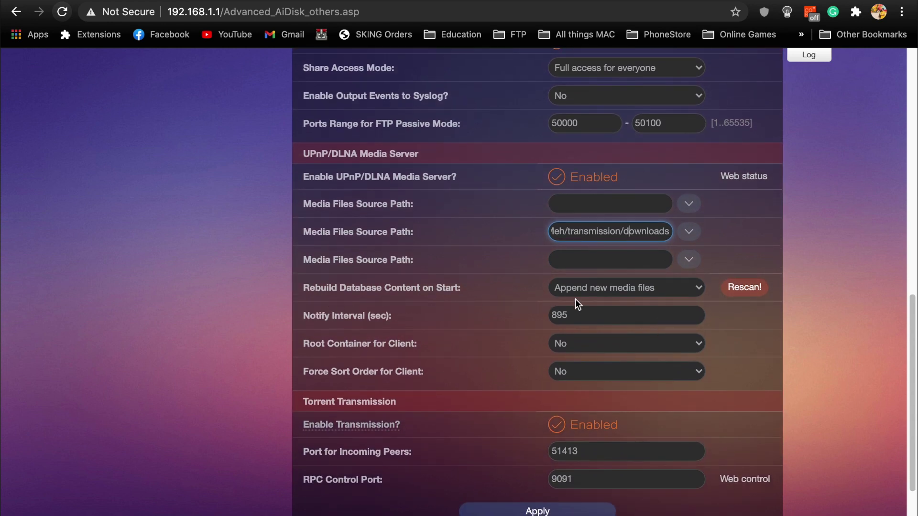
Keep Append new media files as the rebuild mode and rescan the DLNA library
{"action": "left_click", "coordinate": [641, 291]}
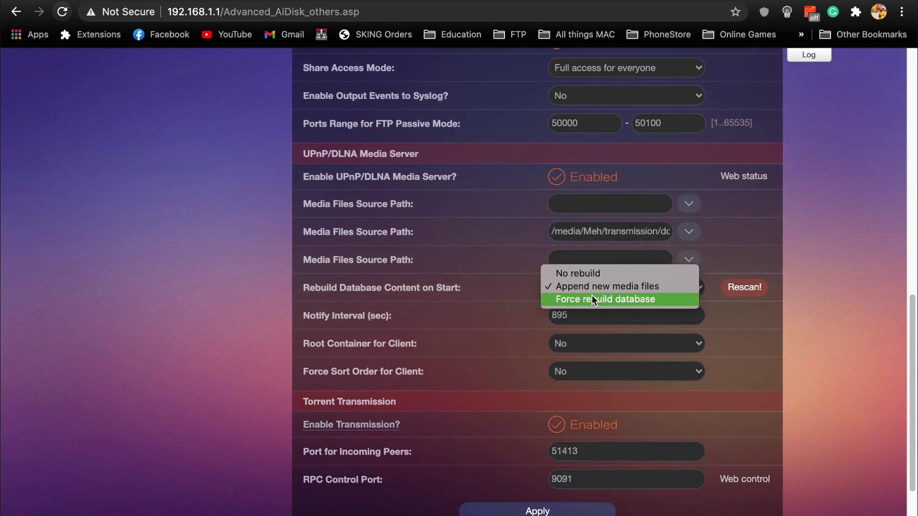
{"action": "left_click", "coordinate": [609, 289]}
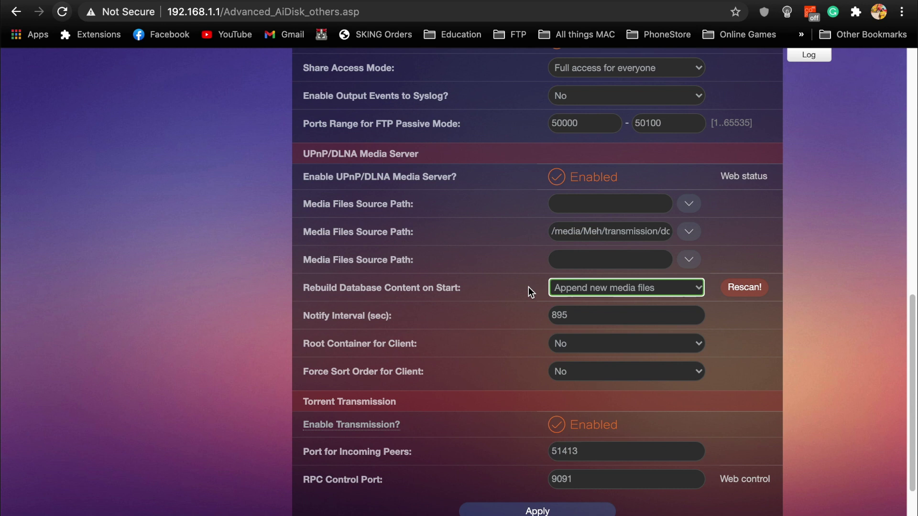
{"action": "scroll", "coordinate": [529, 287], "scroll_direction": "down", "scroll_amount": 2}
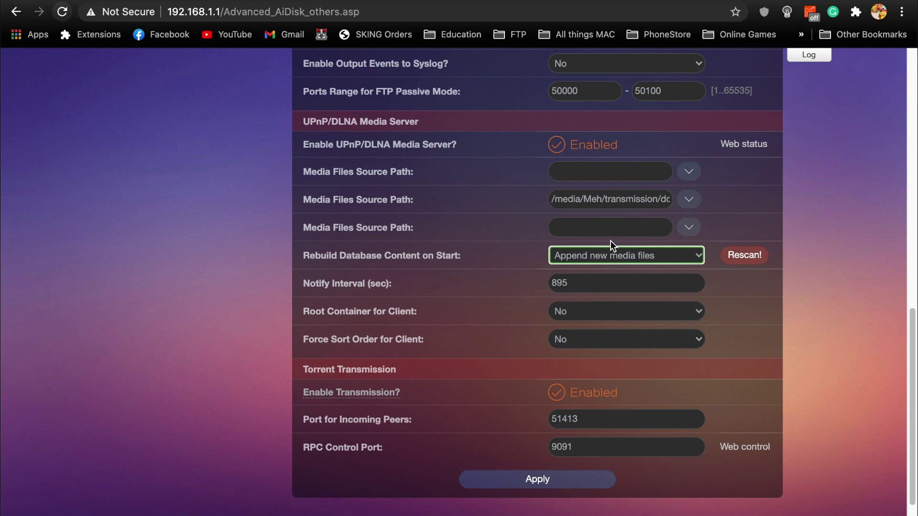
{"action": "left_click", "coordinate": [747, 256]}
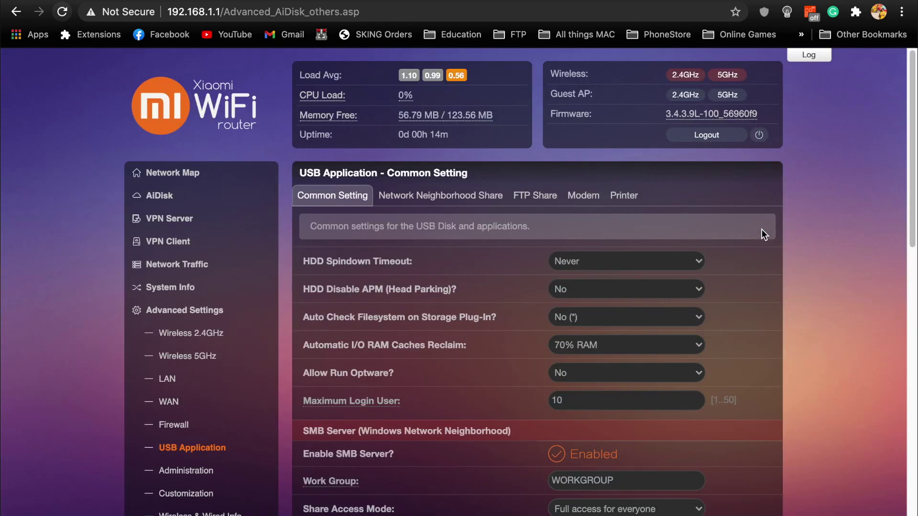
{"action": "scroll", "coordinate": [698, 281], "scroll_direction": "down", "scroll_amount": 10}
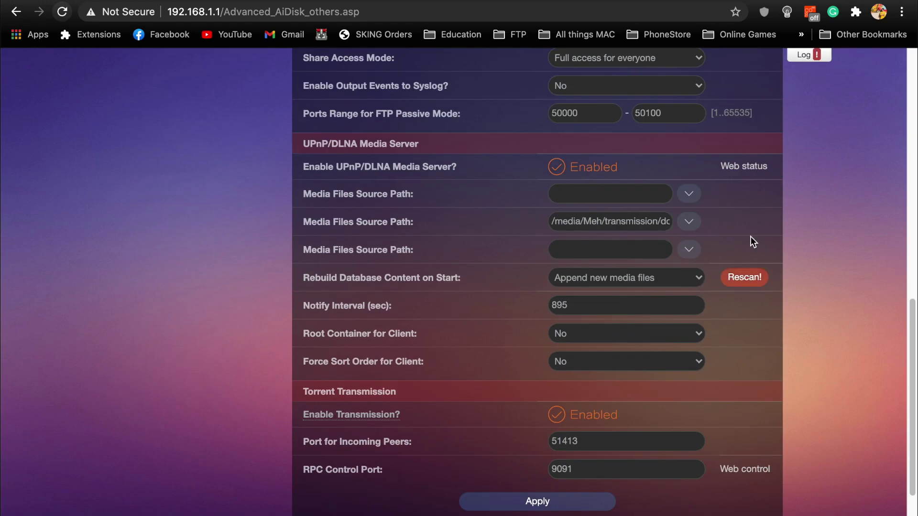
{"action": "left_click", "coordinate": [742, 164]}
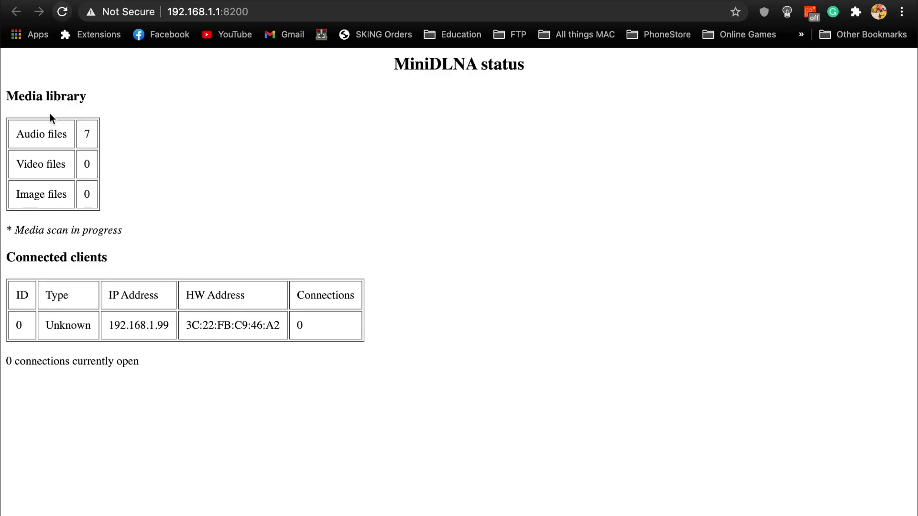
{"action": "left_click_drag", "start_coordinate": [81, 114], "coordinate": [33, 126]}
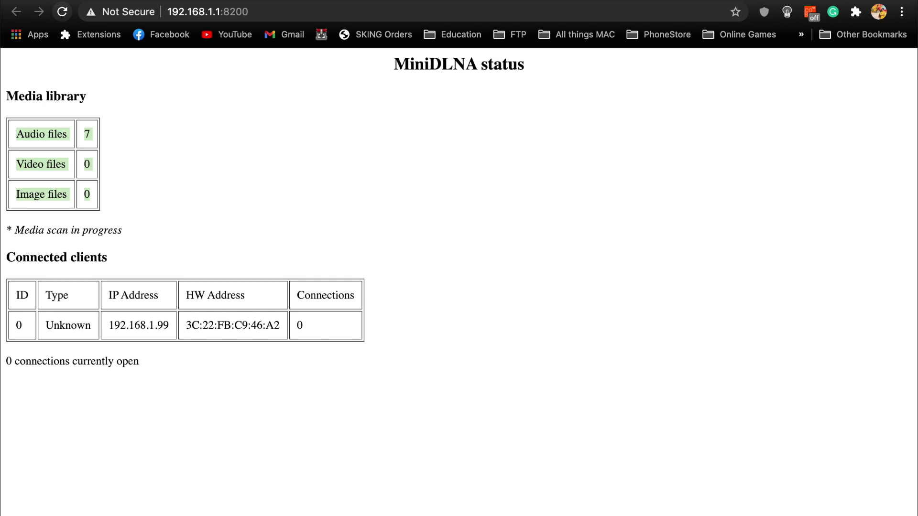
{"action": "key", "text": "super+bracketleft"}
{"action": "scroll", "coordinate": [354, 183], "scroll_direction": "down", "scroll_amount": 2}
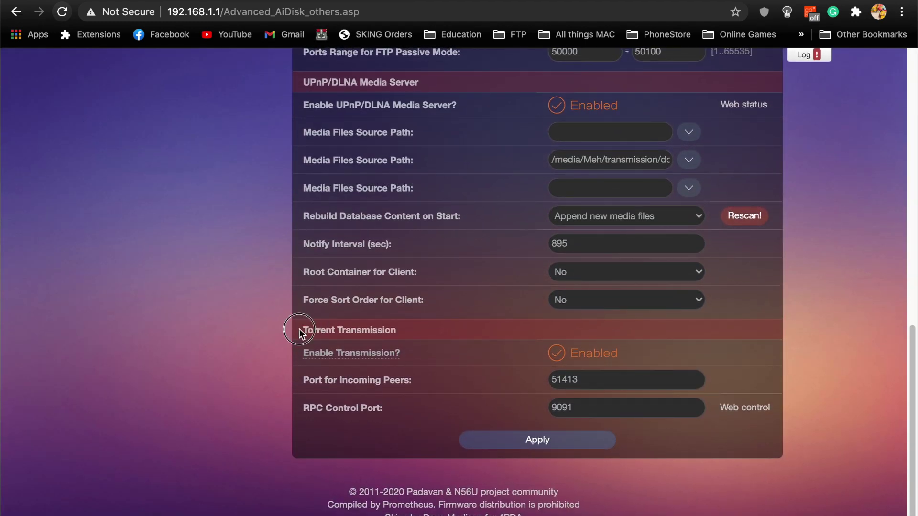
Apply the USB Application settings with Transmission enabled, then launch its Web control page
{"action": "left_click_drag", "start_coordinate": [300, 329], "coordinate": [398, 330]}
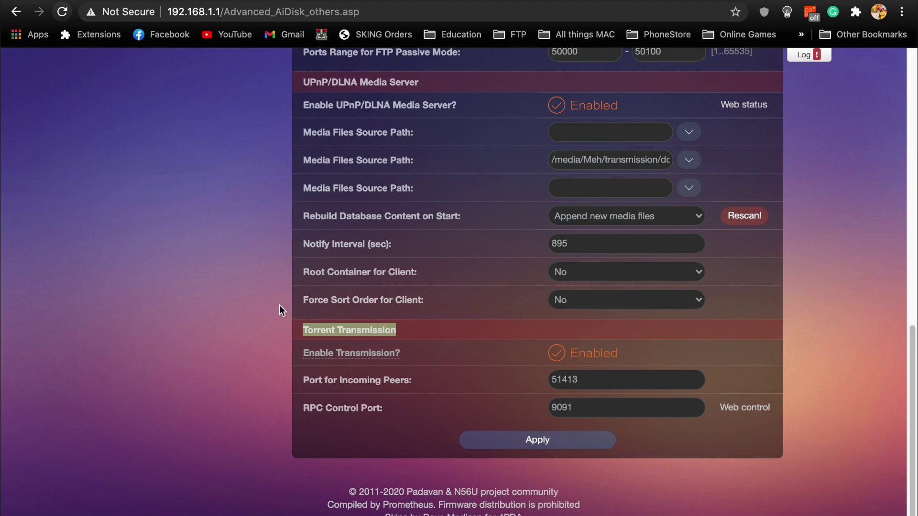
{"action": "left_click", "coordinate": [532, 441]}
{"action": "scroll", "coordinate": [532, 444], "scroll_direction": "down", "scroll_amount": 15}
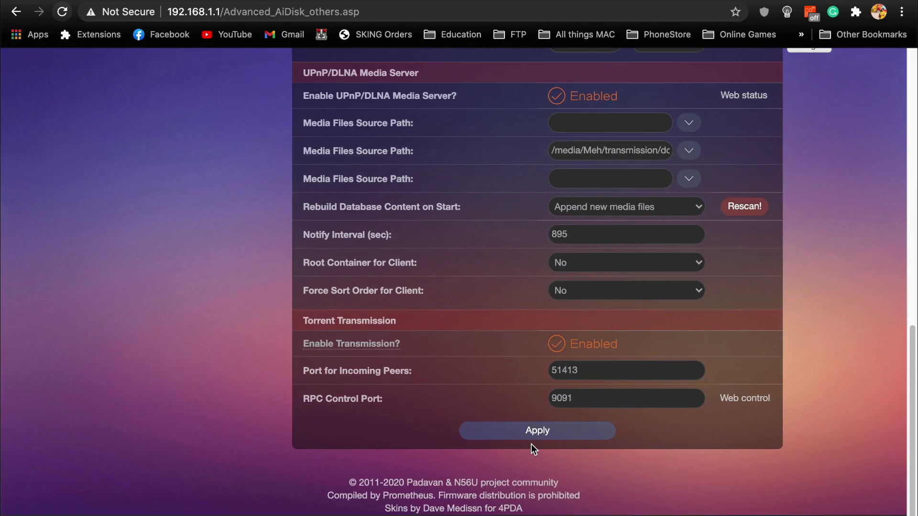
{"action": "left_click", "coordinate": [754, 406]}
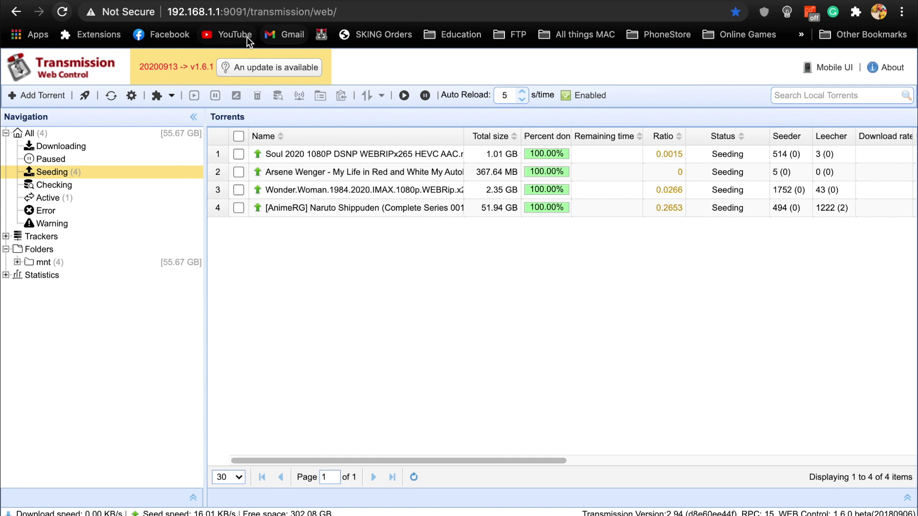
Filter torrents to Downloading and inspect the Add Torrent form, cancelling without adding anything
{"action": "left_click", "coordinate": [40, 137]}
{"action": "left_click", "coordinate": [43, 146]}
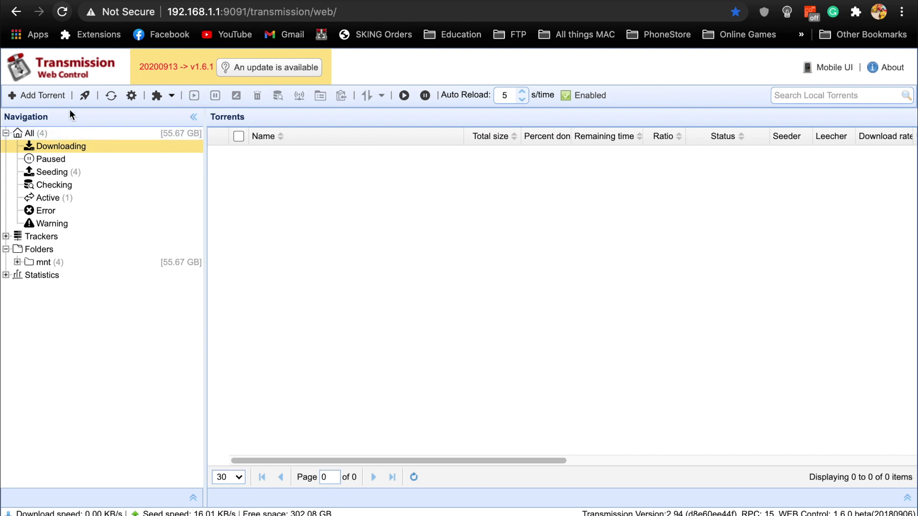
{"action": "left_click", "coordinate": [56, 99]}
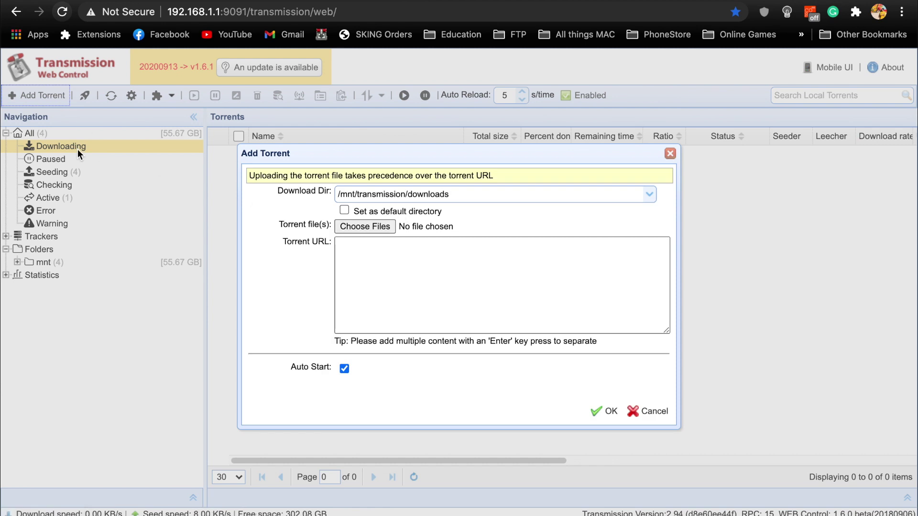
{"action": "left_click", "coordinate": [426, 271]}
{"action": "right_click", "coordinate": [426, 270]}
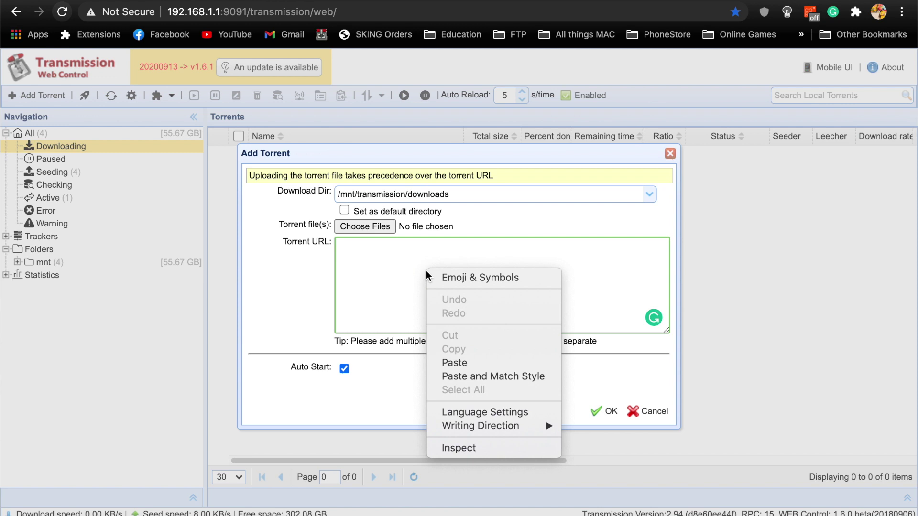
{"action": "left_click", "coordinate": [378, 299]}
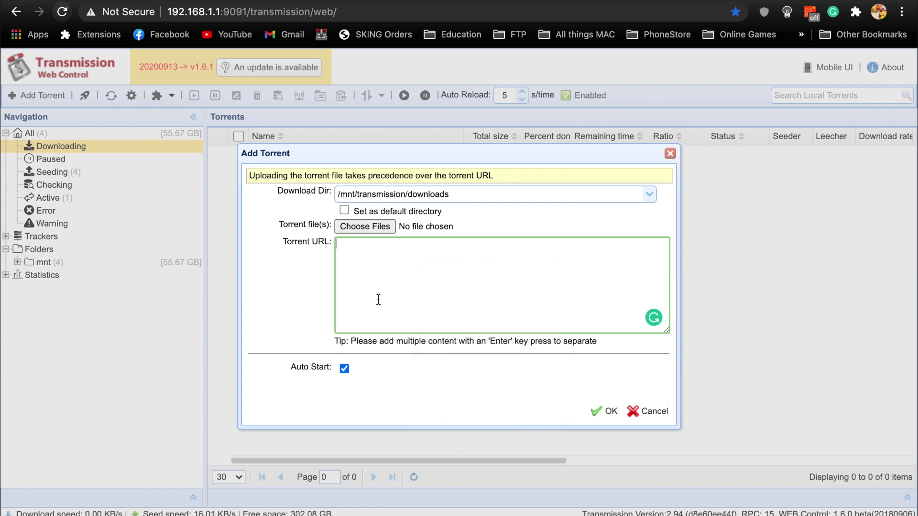
{"action": "left_click", "coordinate": [389, 231]}
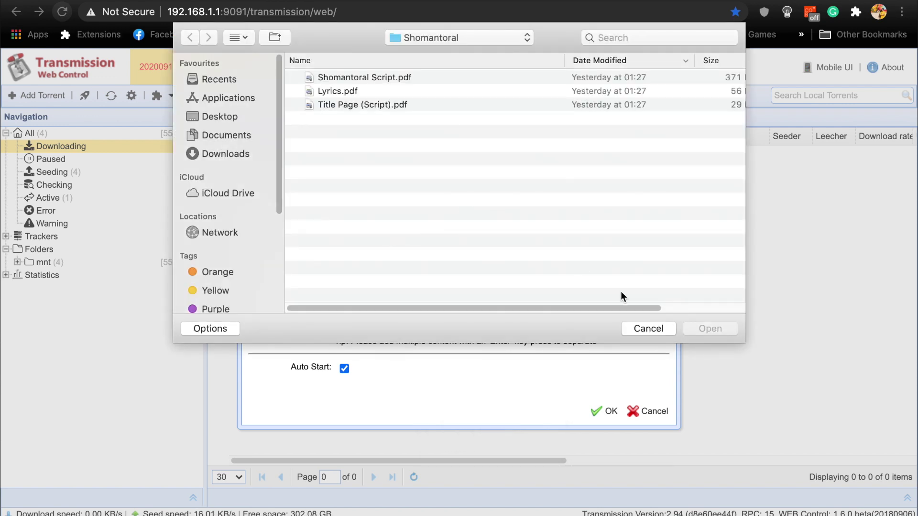
{"action": "left_click", "coordinate": [632, 328]}
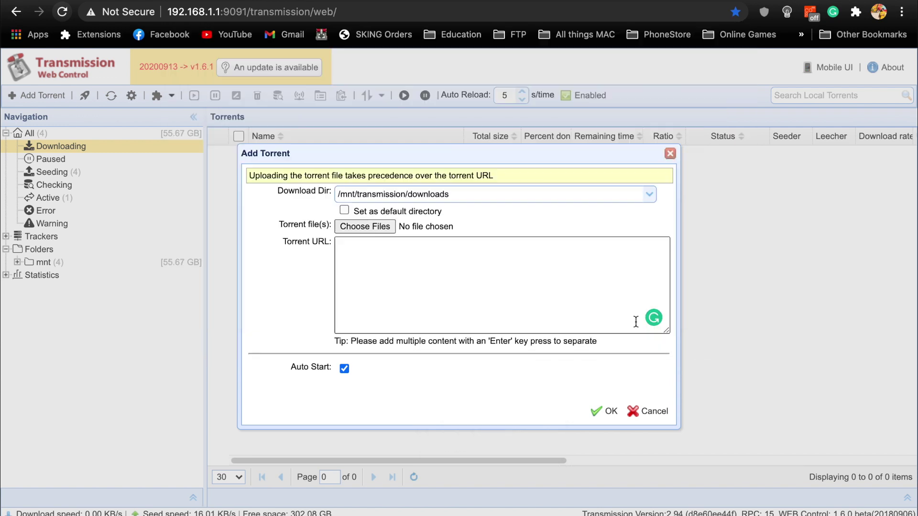
{"action": "left_click", "coordinate": [649, 412]}
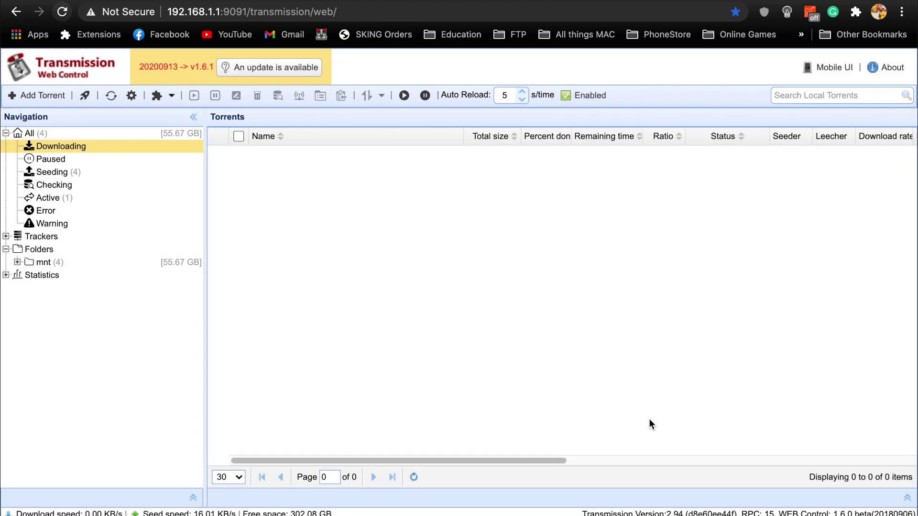
Browse the FTP share tab into Meh/transmission/downloads
{"action": "key", "text": "ctrl+Tab"}
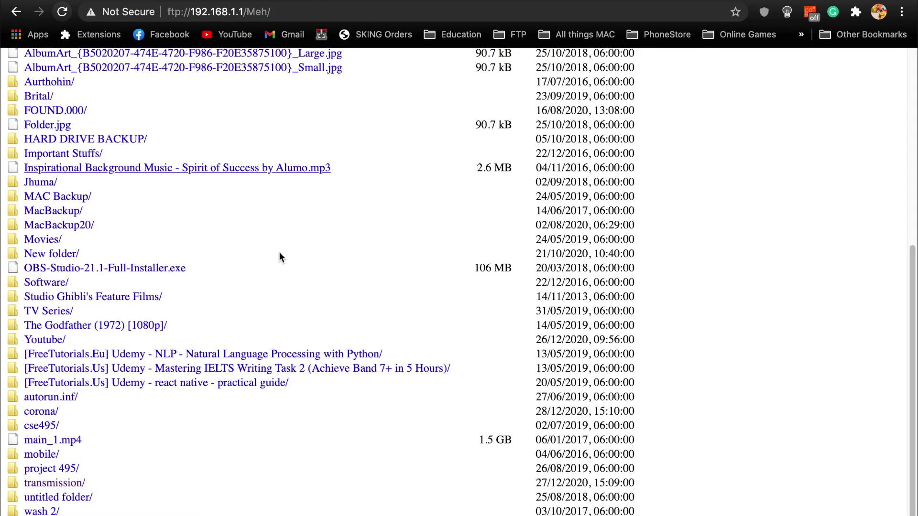
{"action": "left_click", "coordinate": [63, 482]}
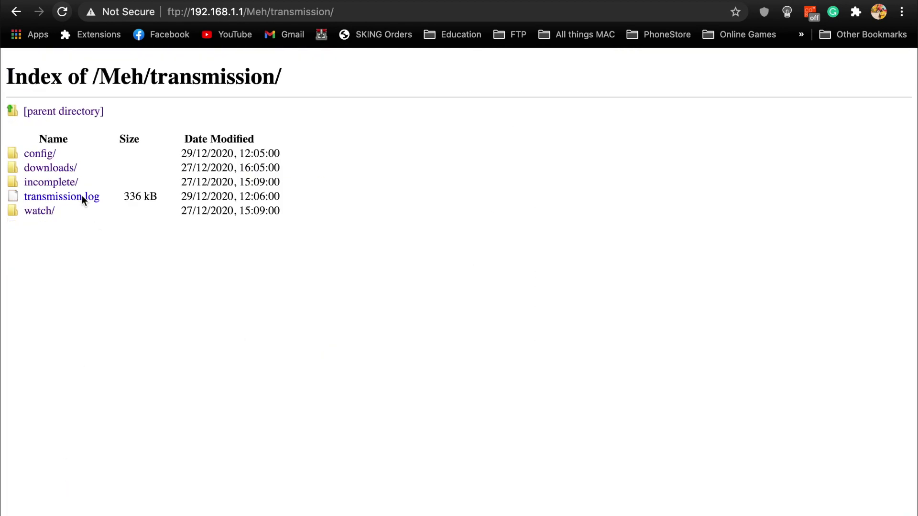
{"action": "left_click", "coordinate": [61, 170]}
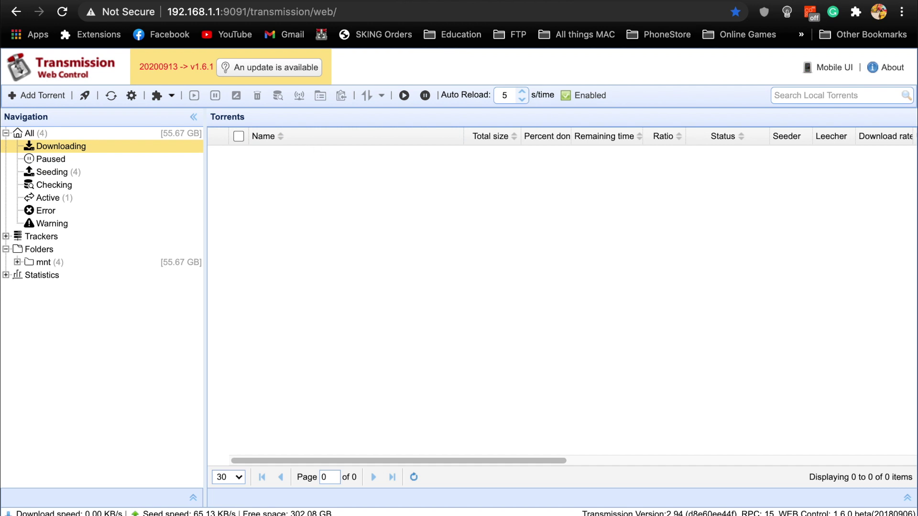
In Finder's Network locations, try opening mi-3, which reports Connection Failed
{"action": "left_click", "coordinate": [205, 480]}
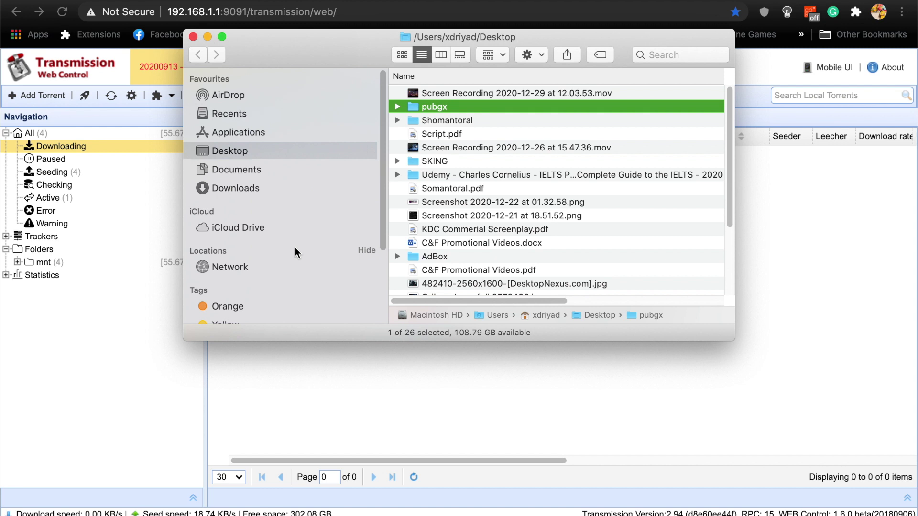
{"action": "left_click", "coordinate": [271, 264]}
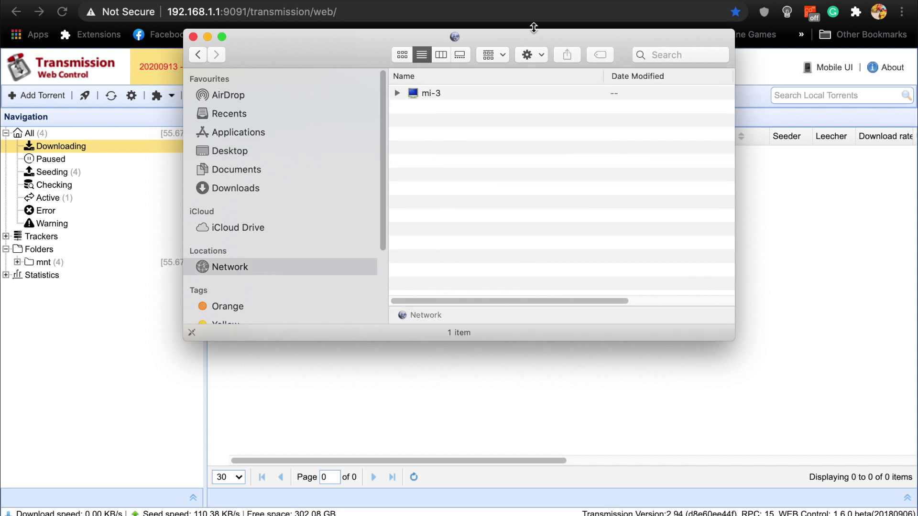
{"action": "double_click", "coordinate": [453, 94]}
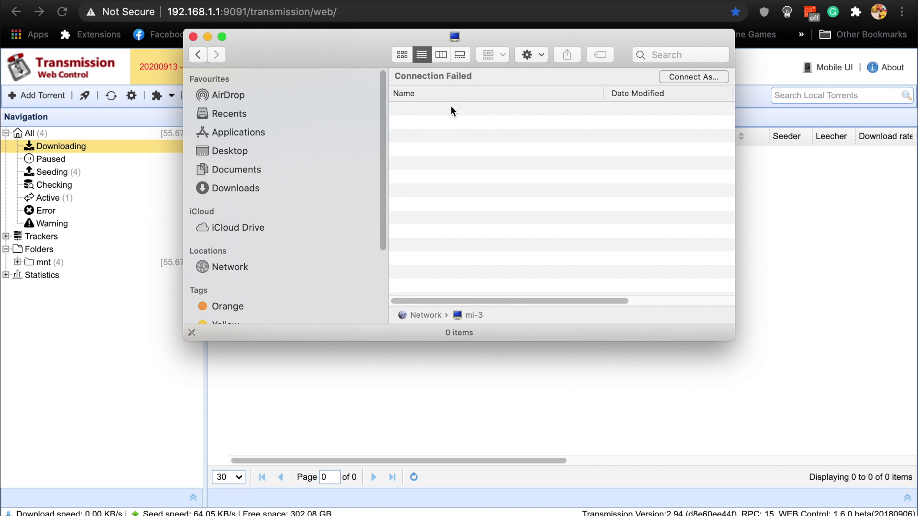
{"action": "scroll", "coordinate": [467, 128], "scroll_direction": "right", "scroll_amount": 5}
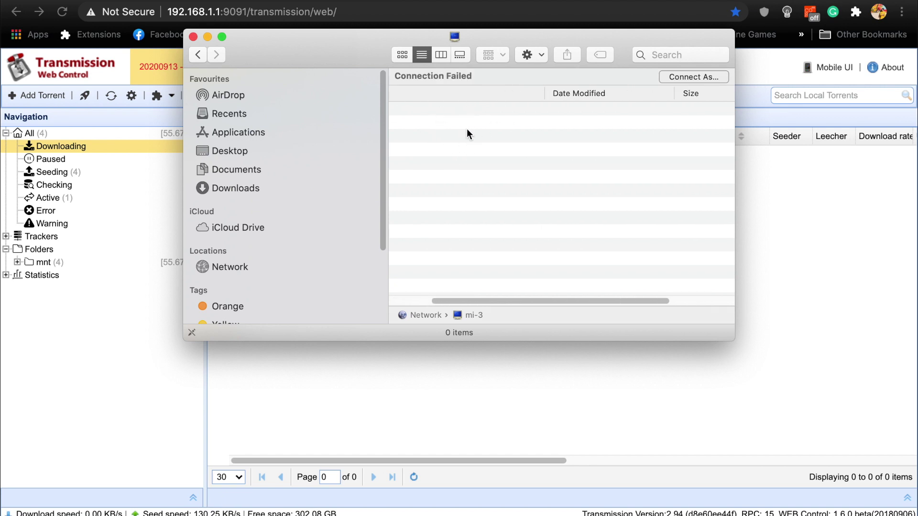
{"action": "scroll", "coordinate": [467, 128], "scroll_direction": "left", "scroll_amount": 5}
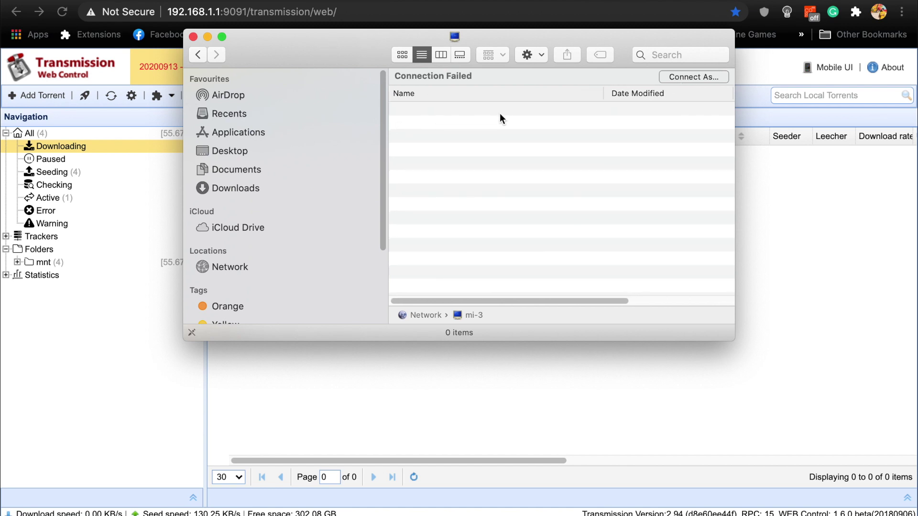
{"action": "scroll", "coordinate": [500, 113], "scroll_direction": "right", "scroll_amount": 3}
{"action": "scroll", "coordinate": [500, 114], "scroll_direction": "left", "scroll_amount": 3}
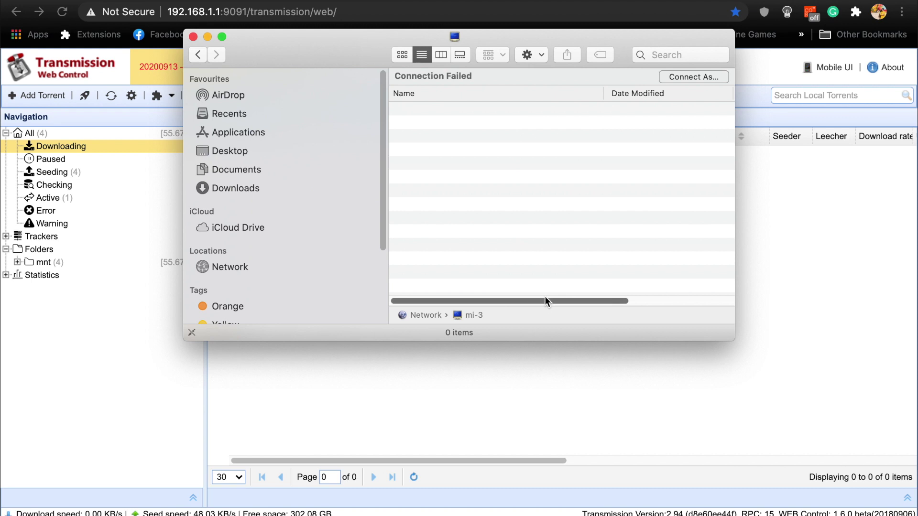
{"action": "mouse_move", "coordinate": [545, 300]}
{"action": "left_mouse_down"}
{"action": "mouse_move", "coordinate": [675, 299]}
{"action": "mouse_move", "coordinate": [546, 300]}
{"action": "left_mouse_up"}
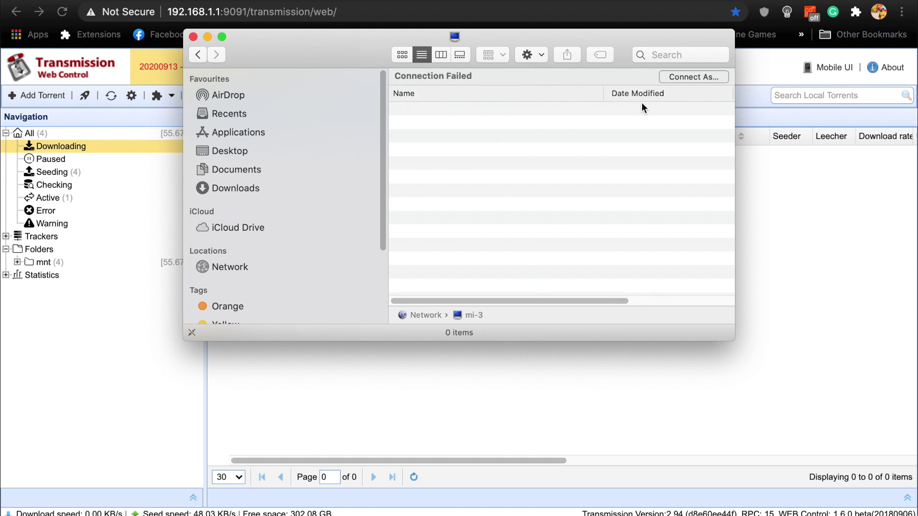
Retry Connect As for mi-3 twice, dismissing each connection error with OK
{"action": "left_click", "coordinate": [694, 77]}
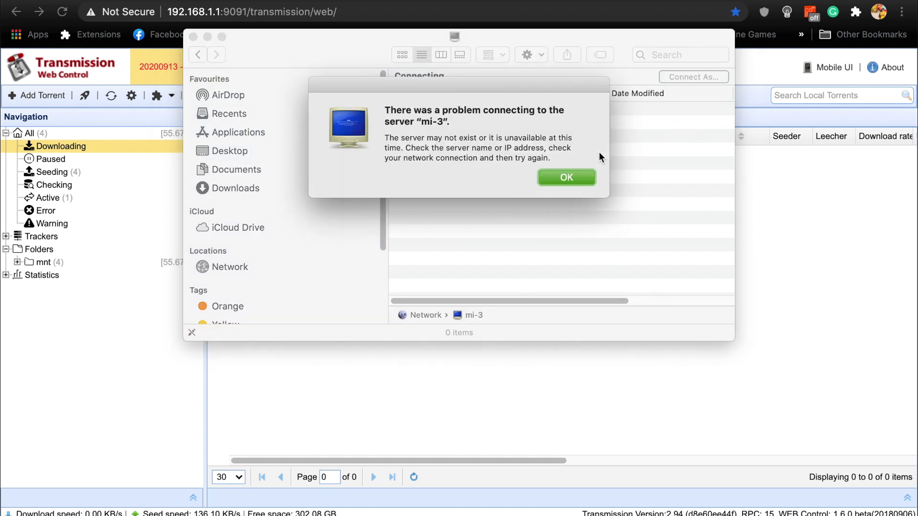
{"action": "left_click", "coordinate": [569, 177]}
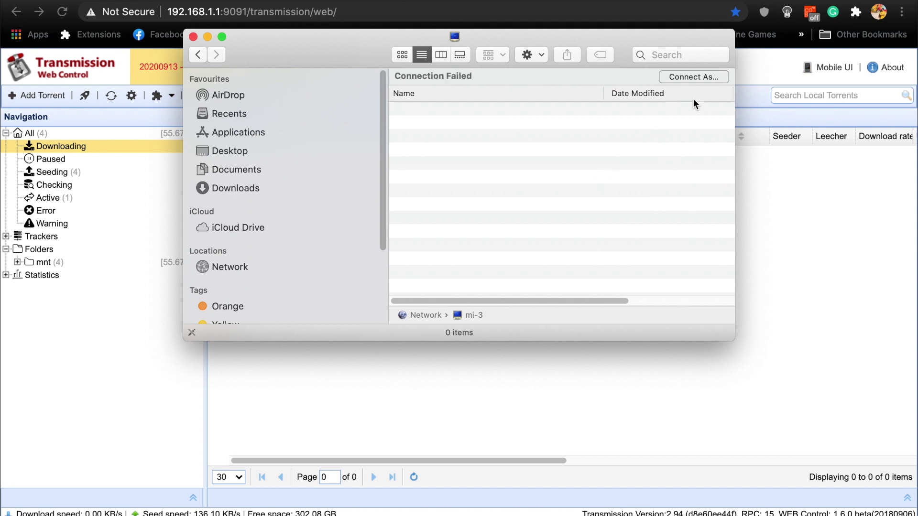
{"action": "left_click", "coordinate": [693, 79]}
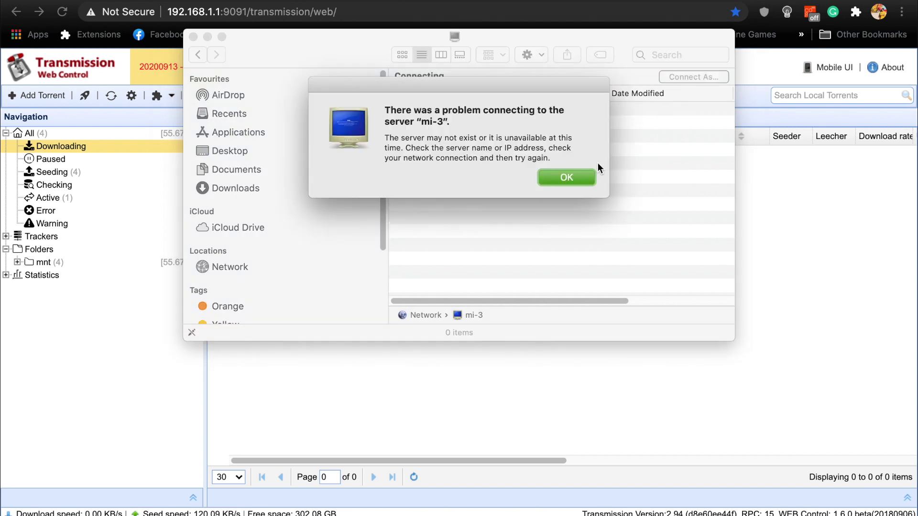
{"action": "left_click", "coordinate": [562, 177]}
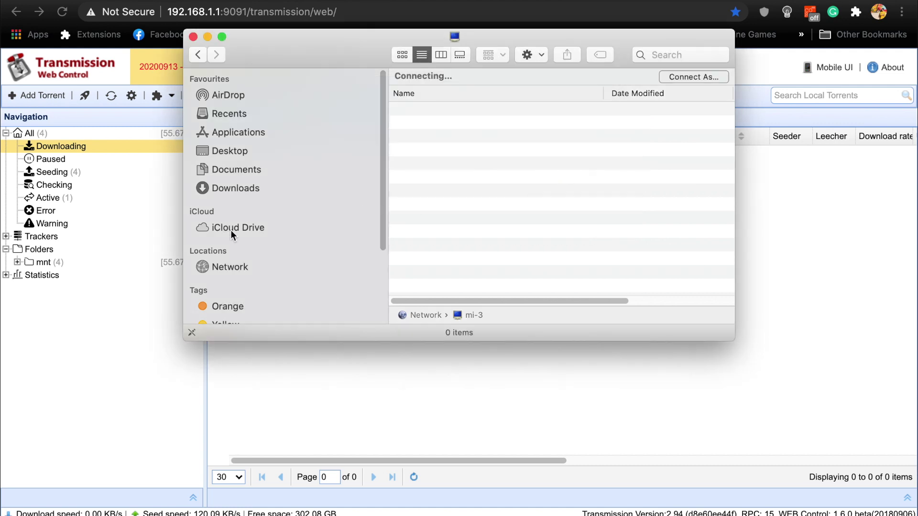
Reopen mi-3 from Network again, then close Finder and return to the browser
{"action": "scroll", "coordinate": [230, 231], "scroll_direction": "down", "scroll_amount": 5}
{"action": "scroll", "coordinate": [216, 246], "scroll_direction": "up", "scroll_amount": 2}
{"action": "scroll", "coordinate": [259, 201], "scroll_direction": "up", "scroll_amount": 3}
{"action": "left_click", "coordinate": [237, 266]}
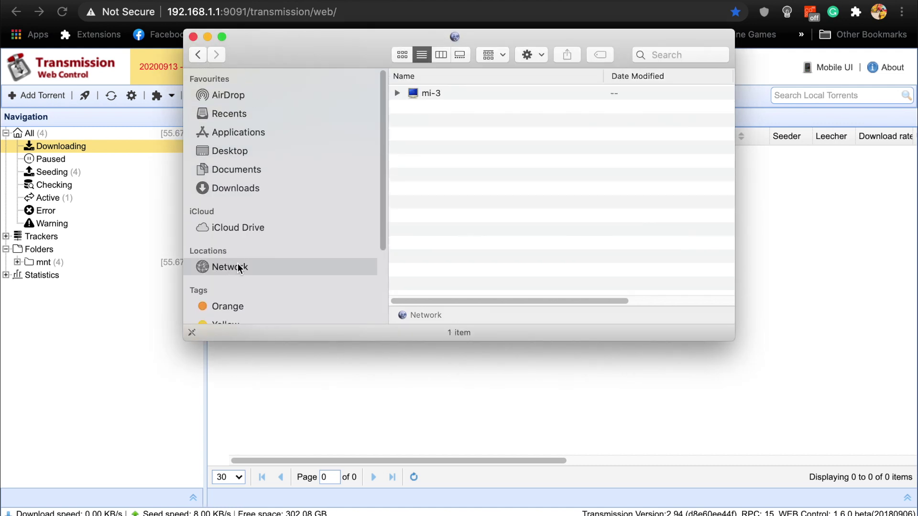
{"action": "left_click", "coordinate": [402, 90]}
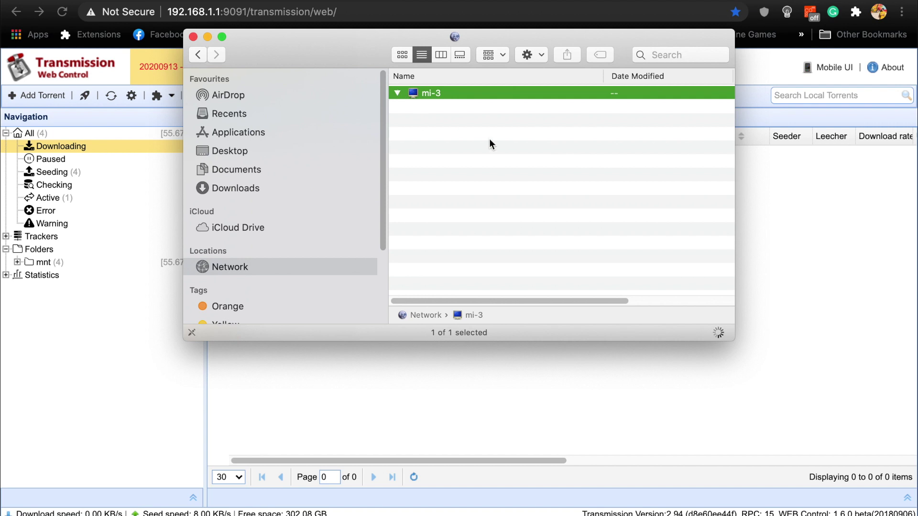
{"action": "left_click", "coordinate": [418, 103]}
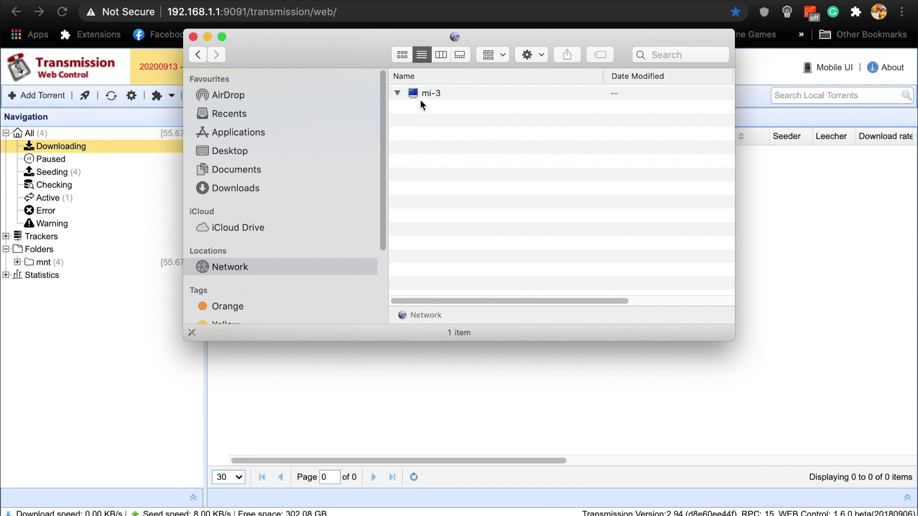
{"action": "double_click", "coordinate": [424, 96]}
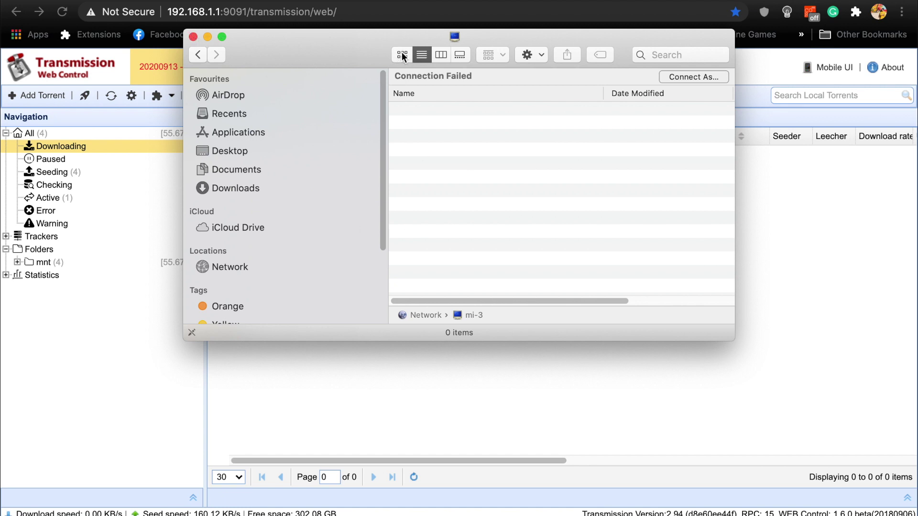
{"action": "left_click", "coordinate": [193, 37]}
{"action": "left_click", "coordinate": [379, 2]}
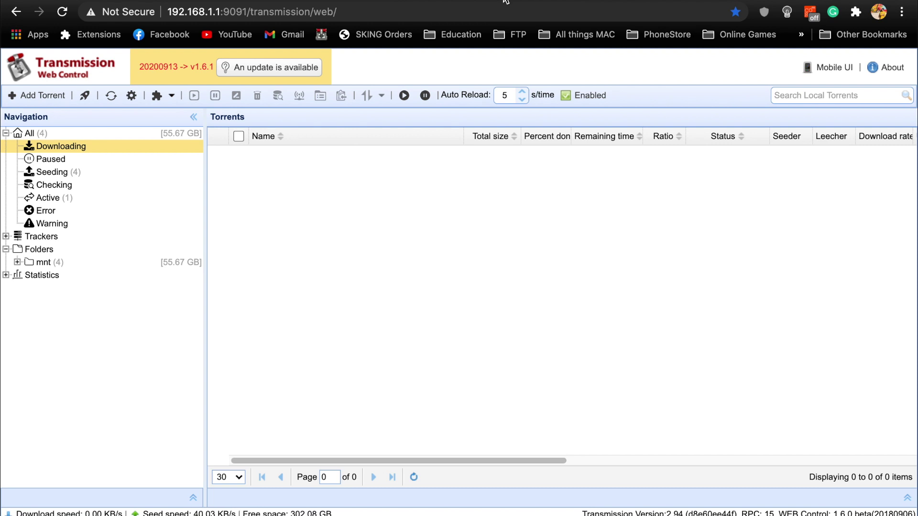
Switch to the router's Advanced_AiDisk_others.asp USB Application tab
{"action": "key", "text": "ctrl+Tab"}
{"action": "key", "text": "ctrl+Tab"}
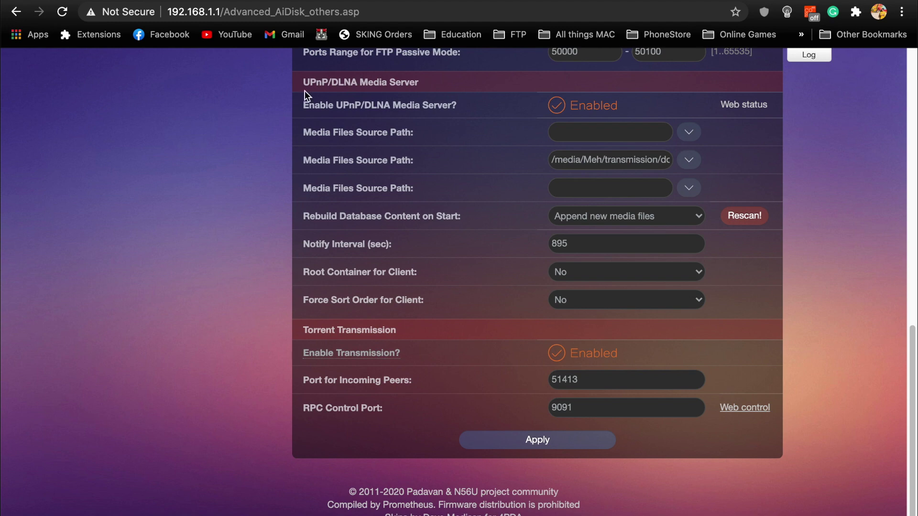
{"action": "scroll", "coordinate": [403, 119], "scroll_direction": "up", "scroll_amount": 6}
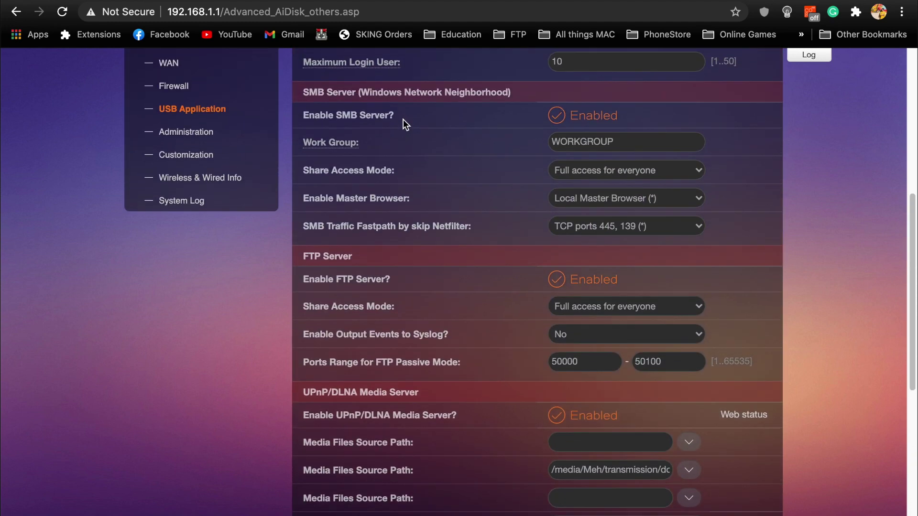
{"action": "scroll", "coordinate": [403, 119], "scroll_direction": "up", "scroll_amount": 7}
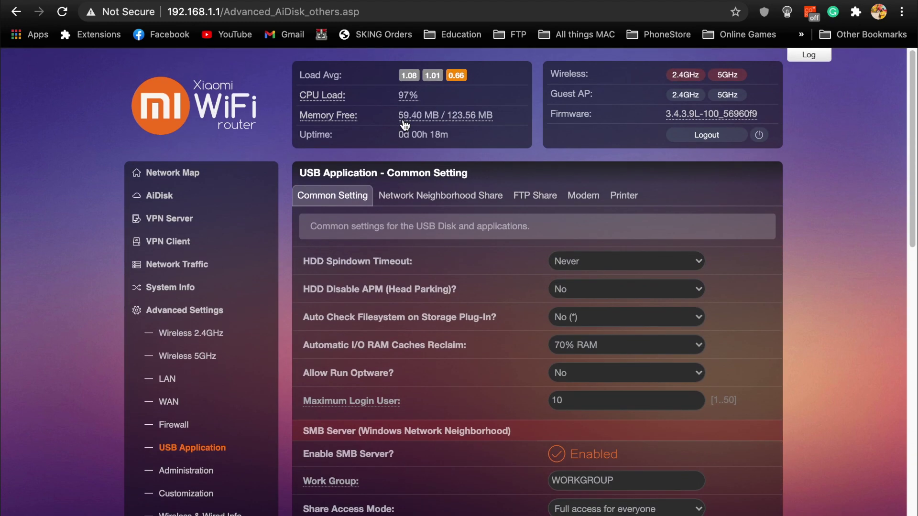